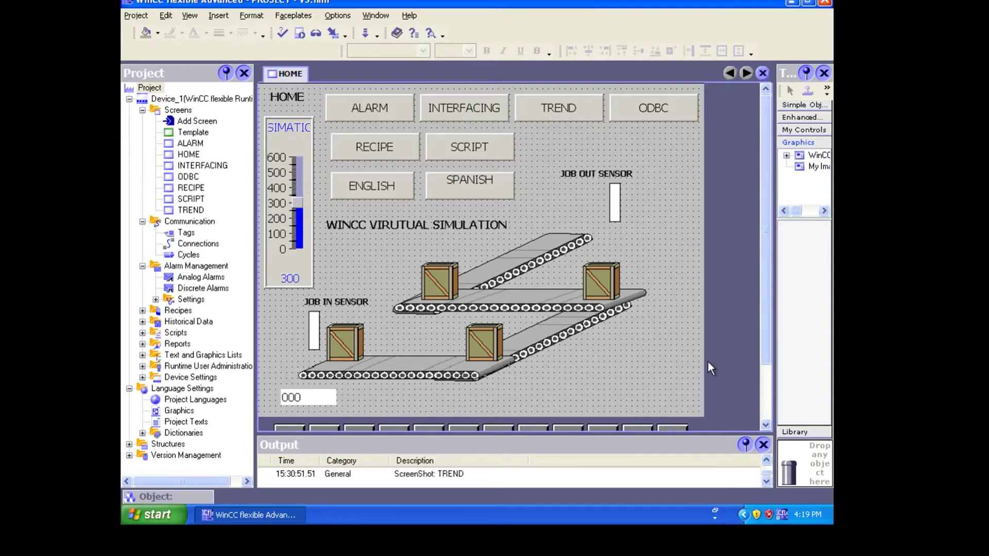
# - Open the print settings for the project documentation and review the content categories included in the default documentation
pyautogui.click(136, 16)
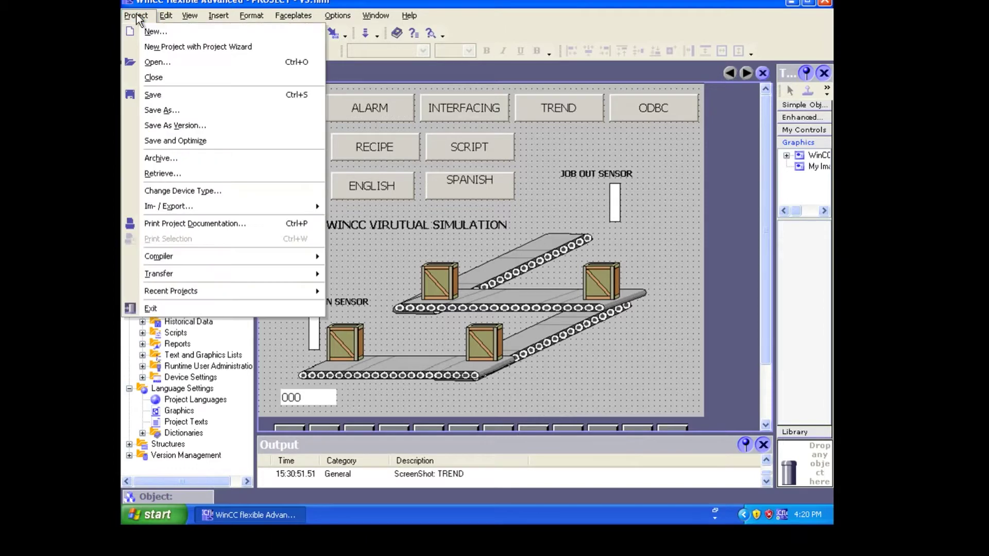
pyautogui.click(205, 224)
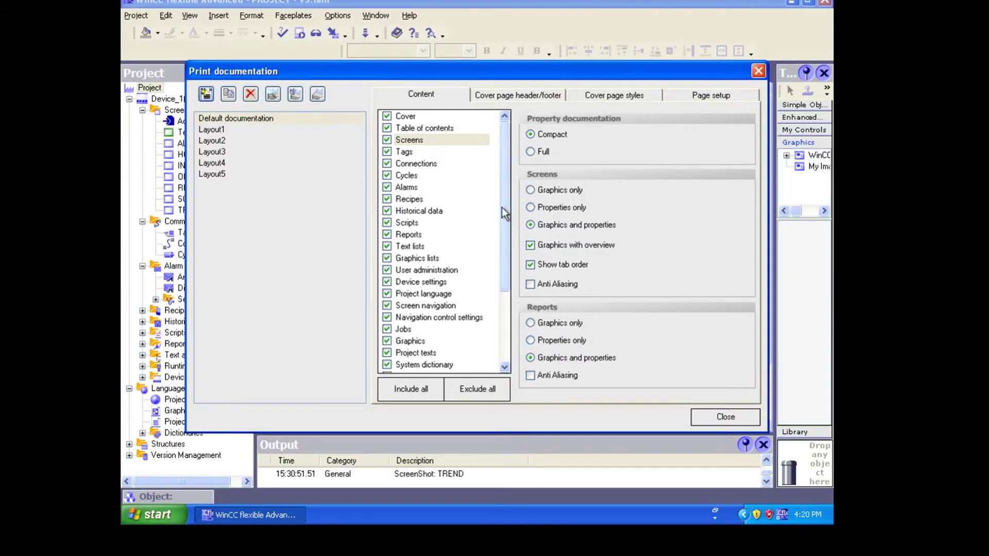
pyautogui.moveTo(502, 207); pyautogui.dragTo(515, 187)
pyautogui.moveTo(503, 288); pyautogui.dragTo(507, 364)
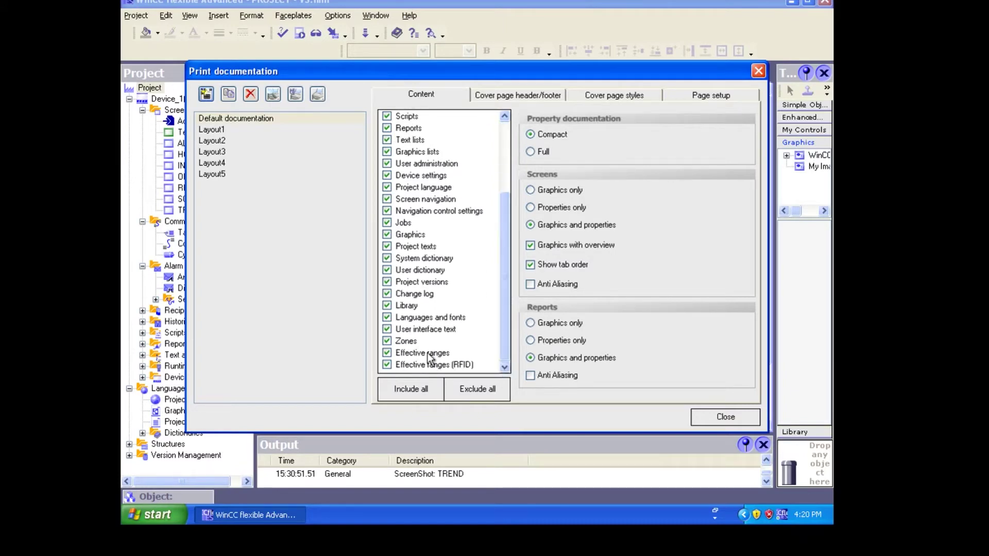
pyautogui.click(386, 341)
pyautogui.click(387, 365)
pyautogui.click(386, 353)
pyautogui.scroll(3, 512, 119)
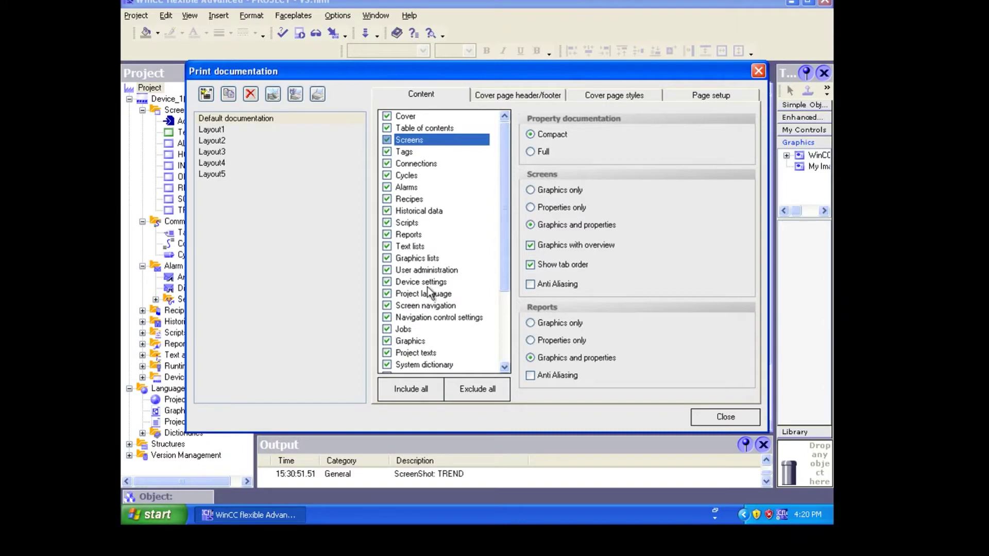
pyautogui.click(507, 357)
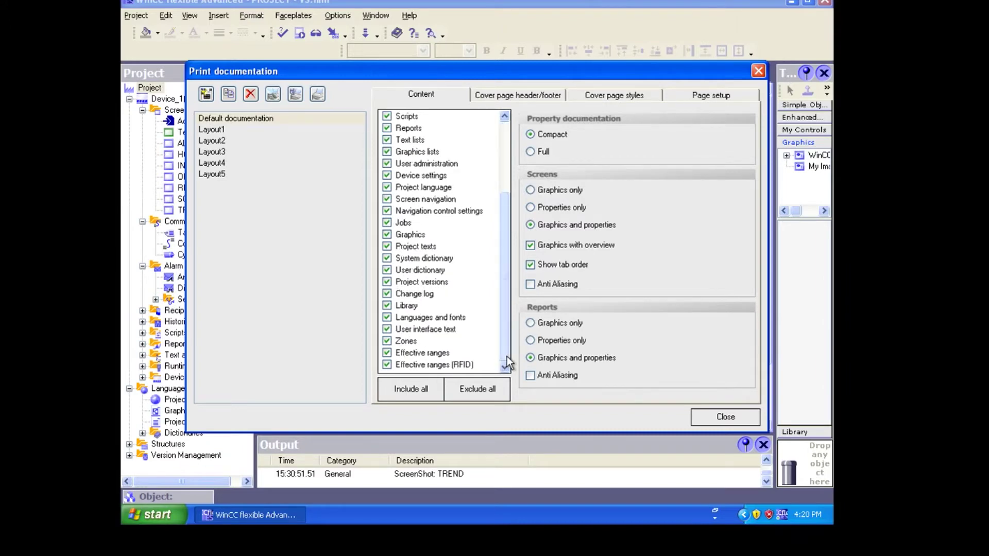
# - Set the cover's project logo to Blue hills and its company logo to Winter, both from the Sample Pictures folder
pyautogui.click(496, 101)
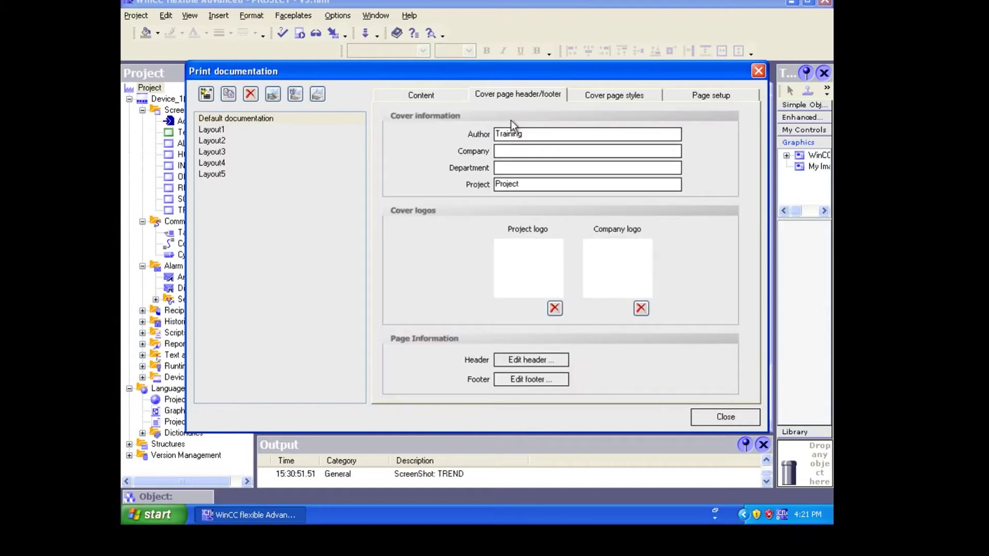
pyautogui.doubleClick(545, 138)
pyautogui.click(540, 152)
pyautogui.click(534, 185)
pyautogui.click(532, 288)
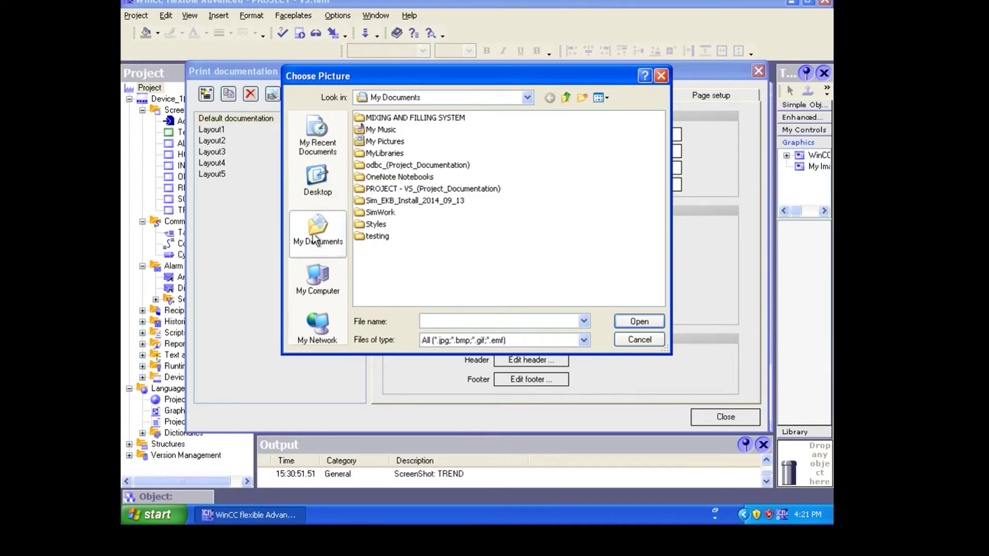
pyautogui.click(327, 200)
pyautogui.click(324, 238)
pyautogui.doubleClick(387, 142)
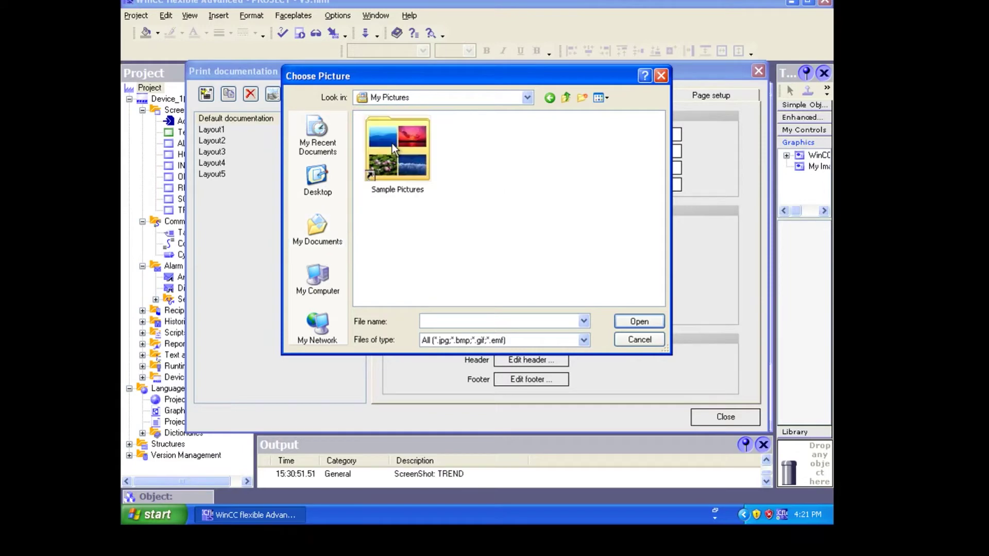
pyautogui.doubleClick(391, 143)
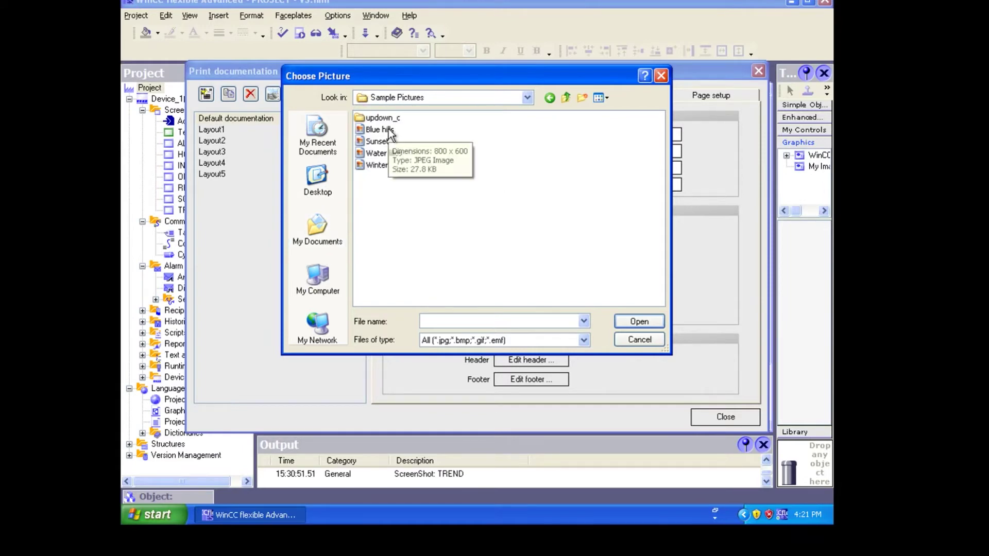
pyautogui.doubleClick(387, 132)
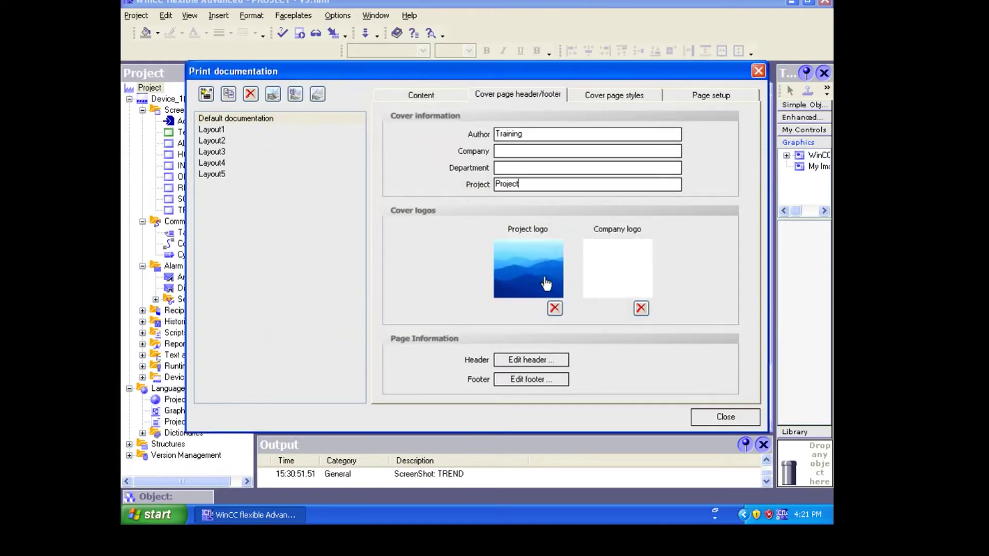
pyautogui.click(611, 261)
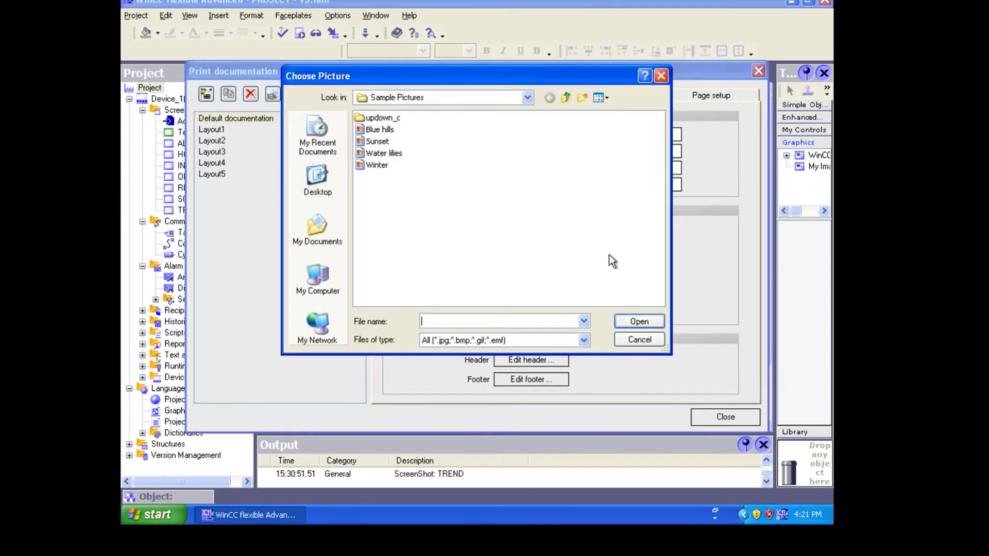
pyautogui.doubleClick(370, 166)
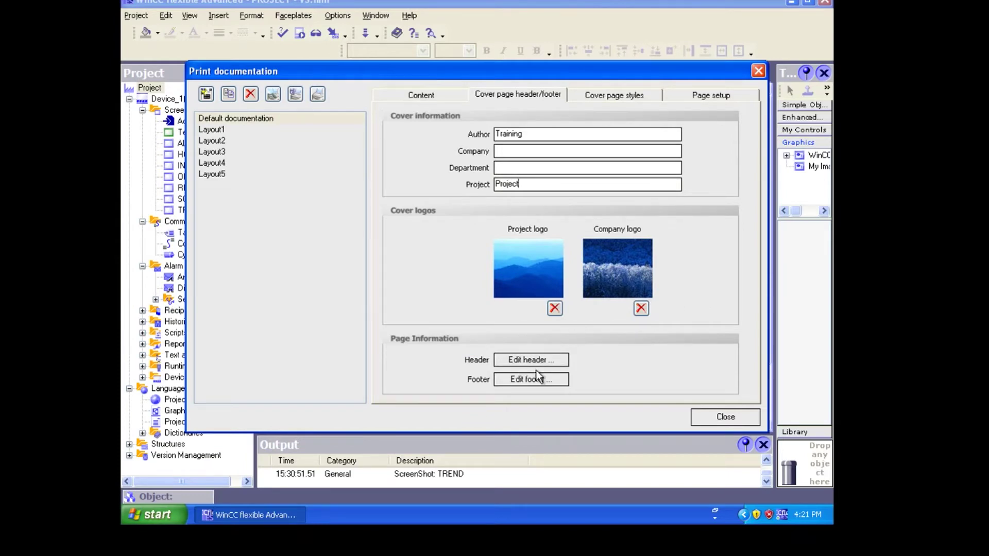
# - Review the cover page's footer and header, the document appearance styles, and the paper size, orientation and margin settings
pyautogui.click(525, 381)
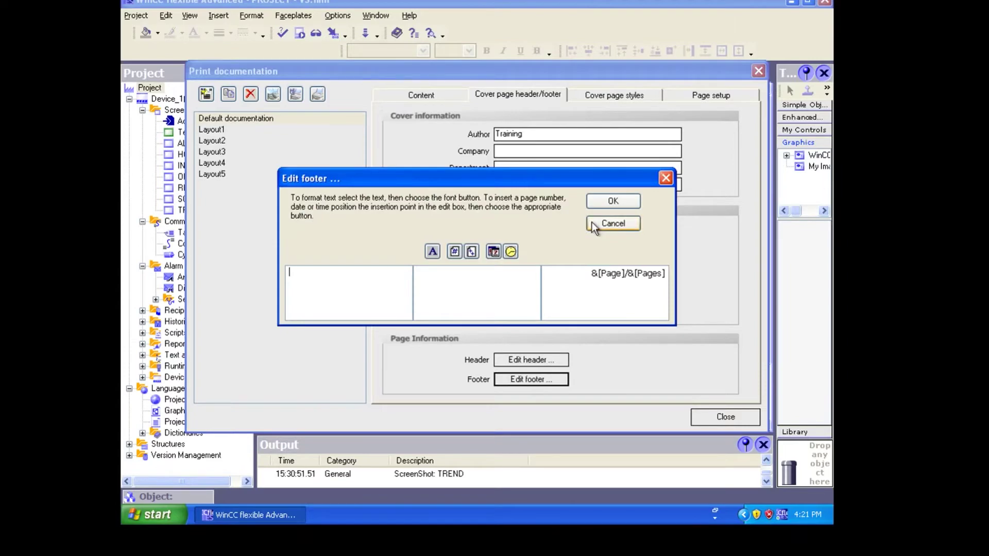
pyautogui.click(612, 222)
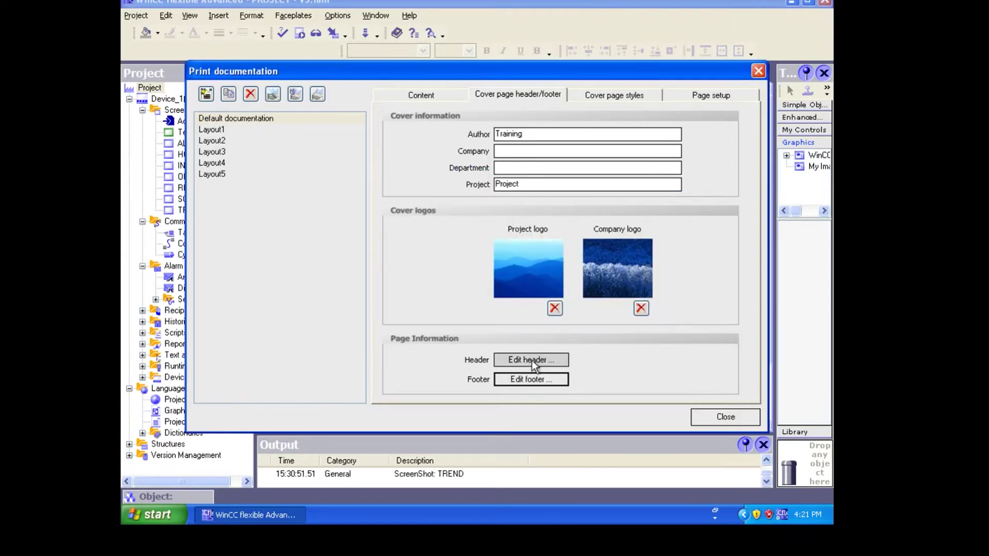
pyautogui.click(532, 360)
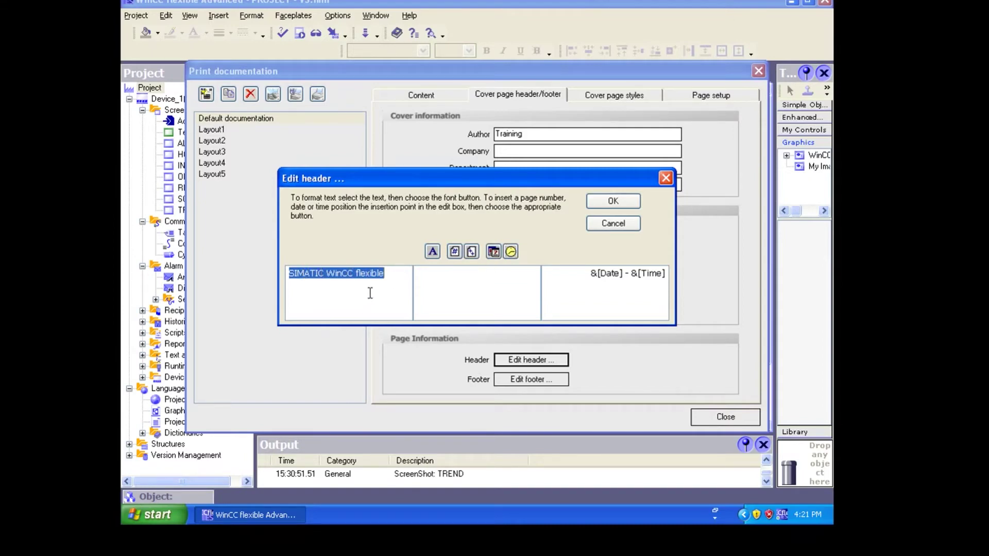
pyautogui.click(622, 202)
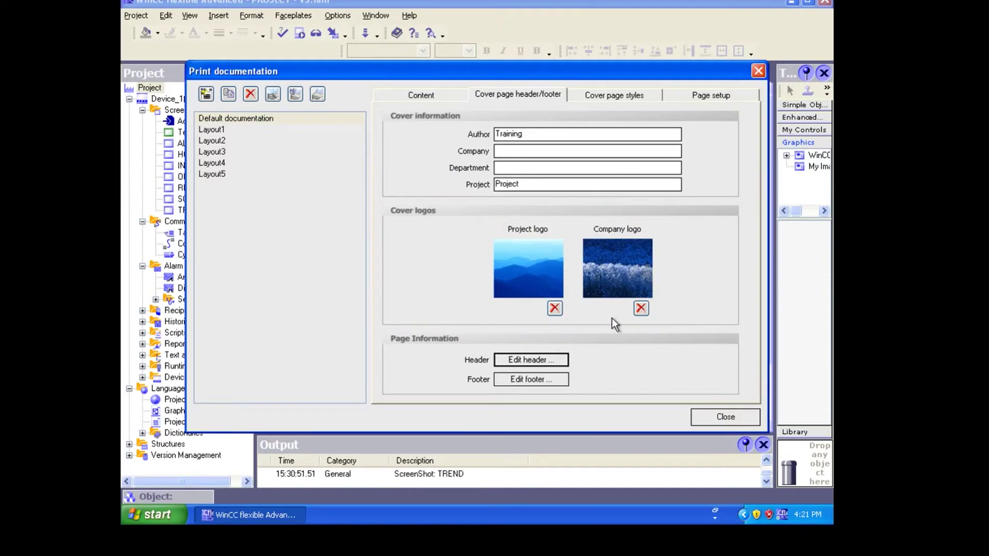
pyautogui.click(622, 98)
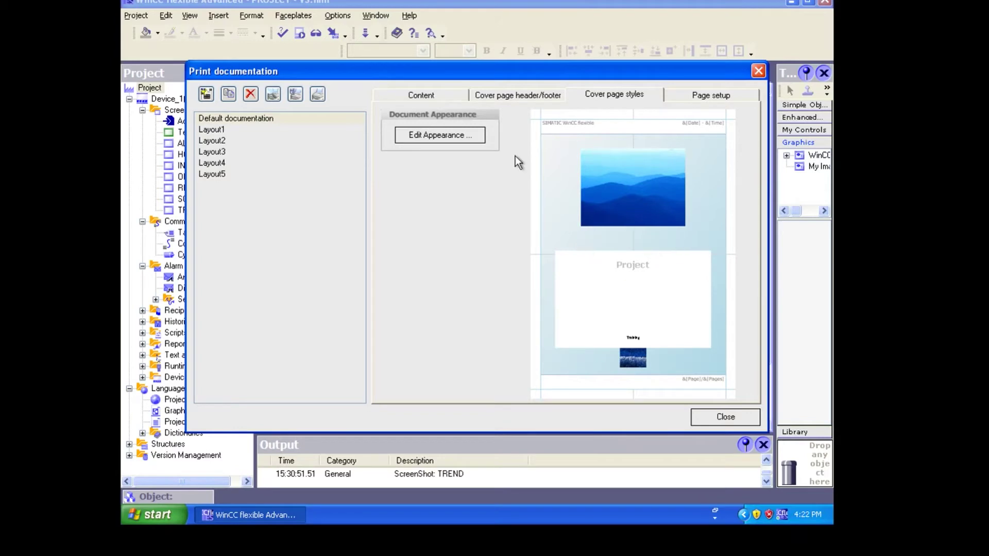
pyautogui.click(451, 134)
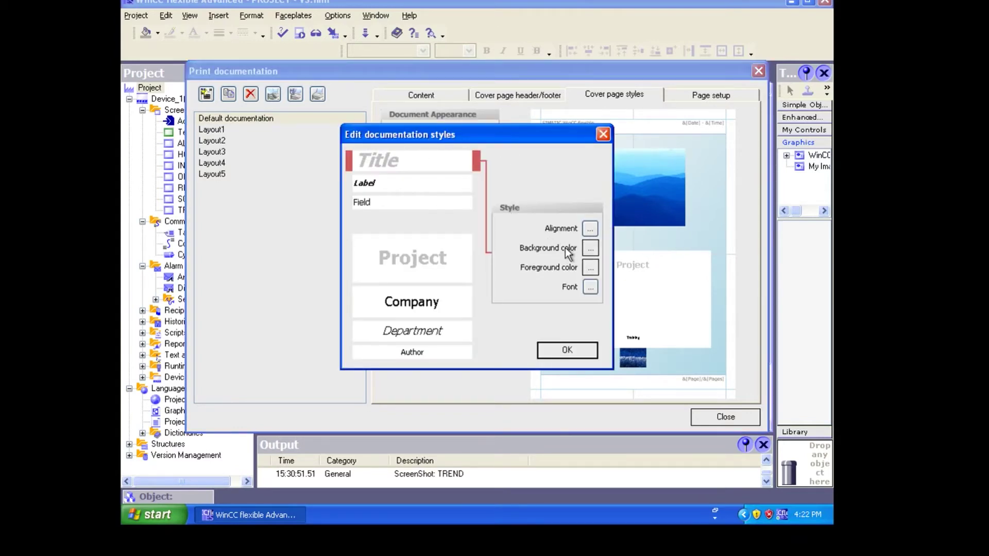
pyautogui.click(564, 351)
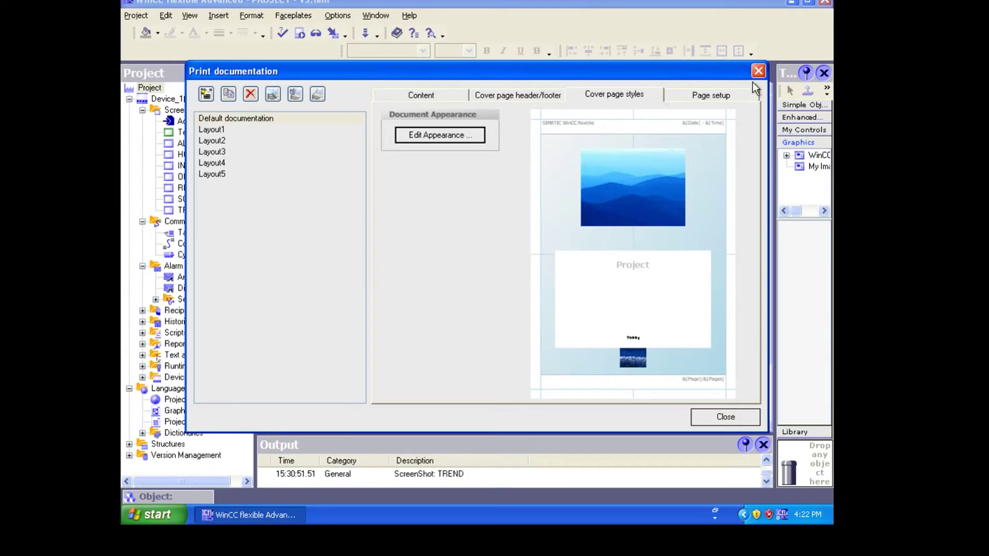
pyautogui.click(728, 98)
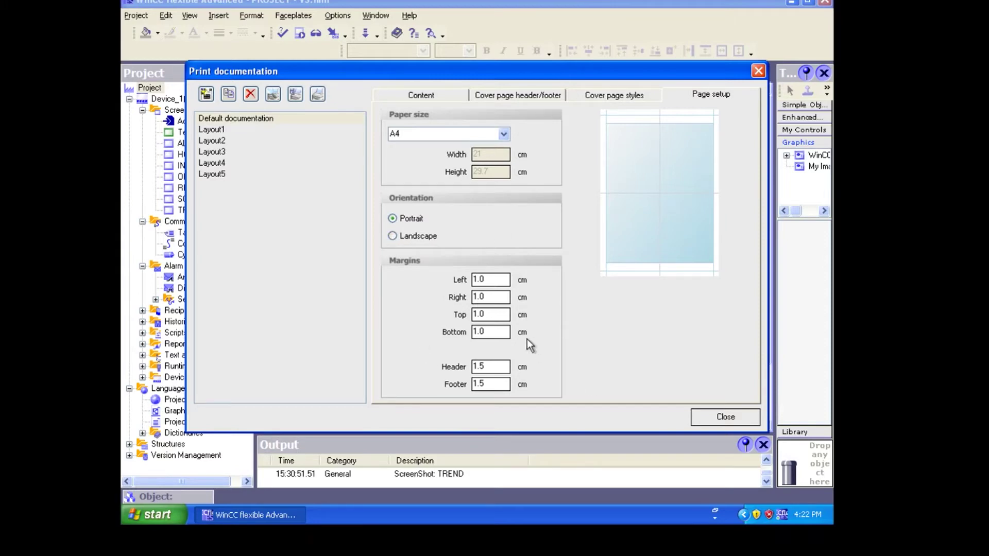
# - Print one copy of the full default documentation to the Send To OneNote 2007 printer
pyautogui.click(320, 96)
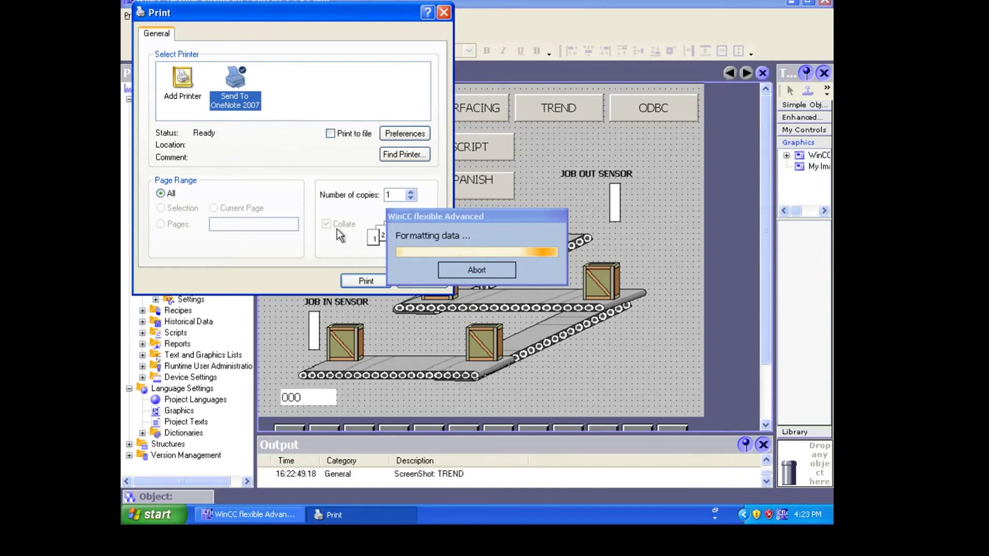
pyautogui.click(365, 281)
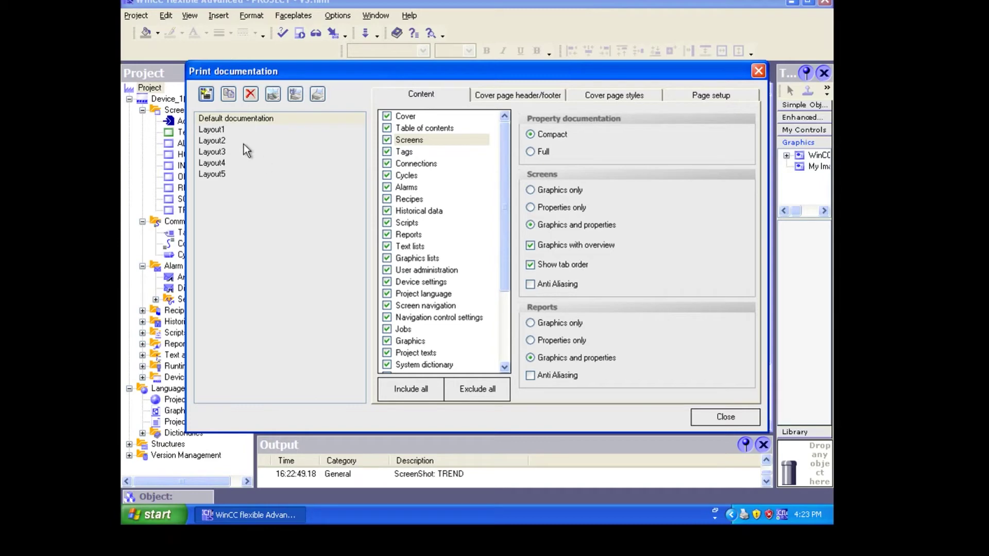
pyautogui.click(206, 93)
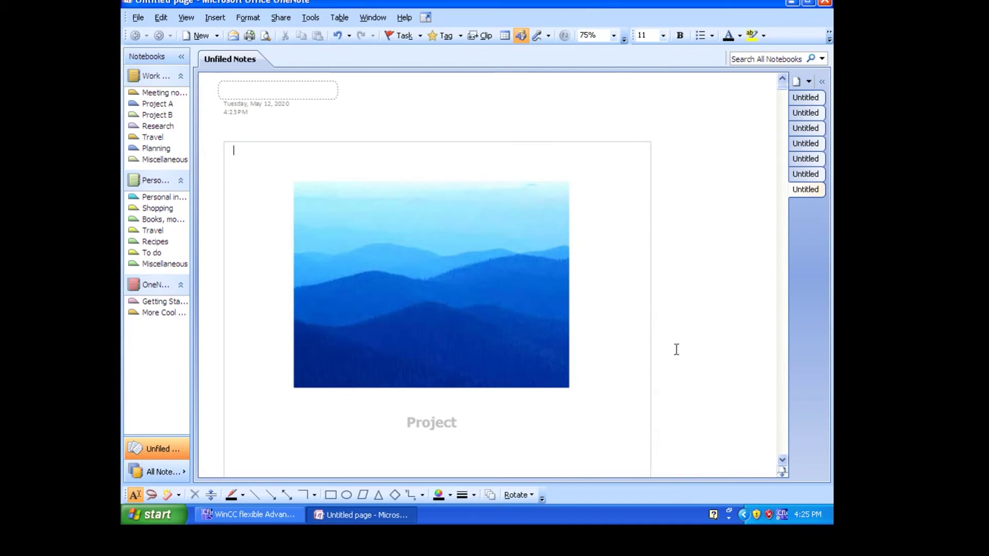
# - Examine the printed documentation in OneNote, from the cover and table of contents through the ALARM and HOME screen pages
pyautogui.click(781, 460)
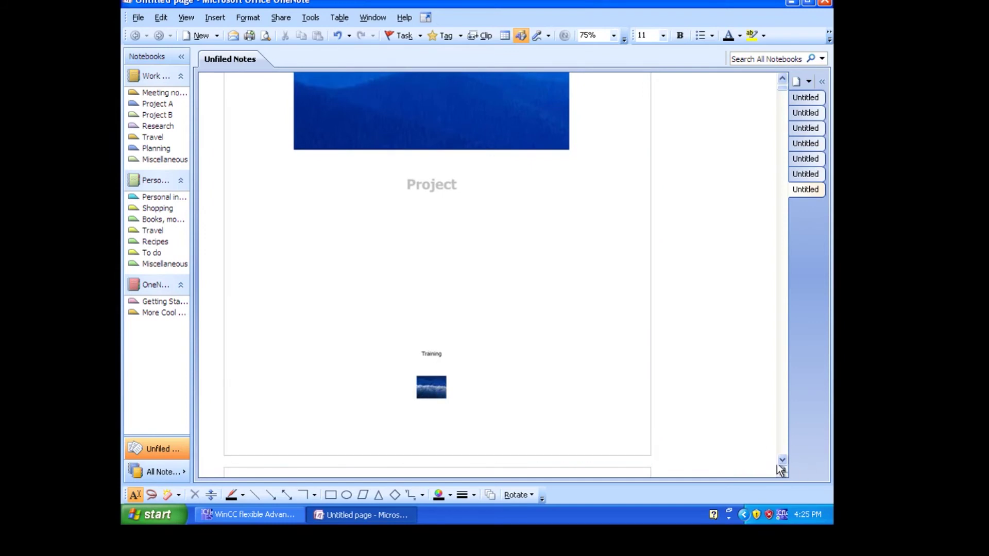
pyautogui.scroll(-5, 780, 456)
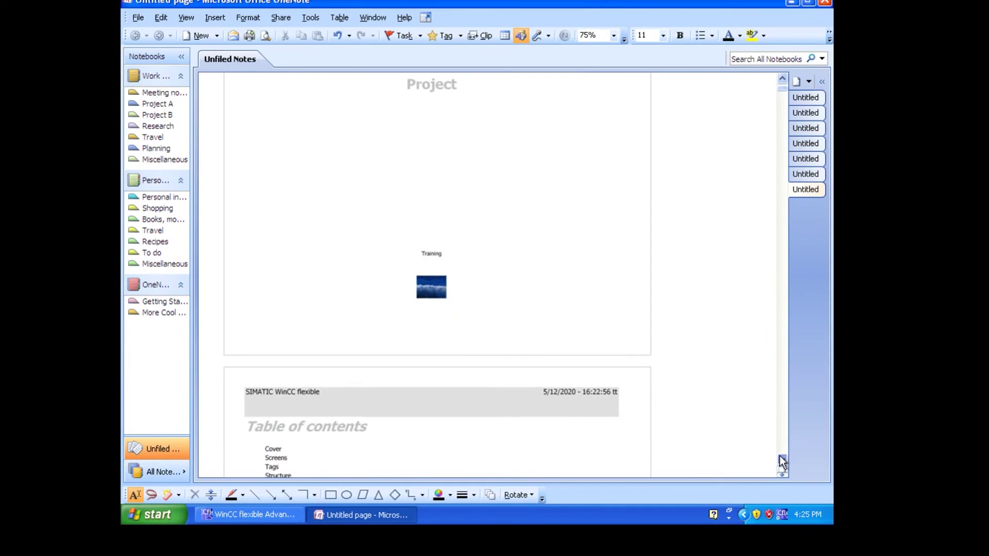
pyautogui.scroll(-5, 780, 456)
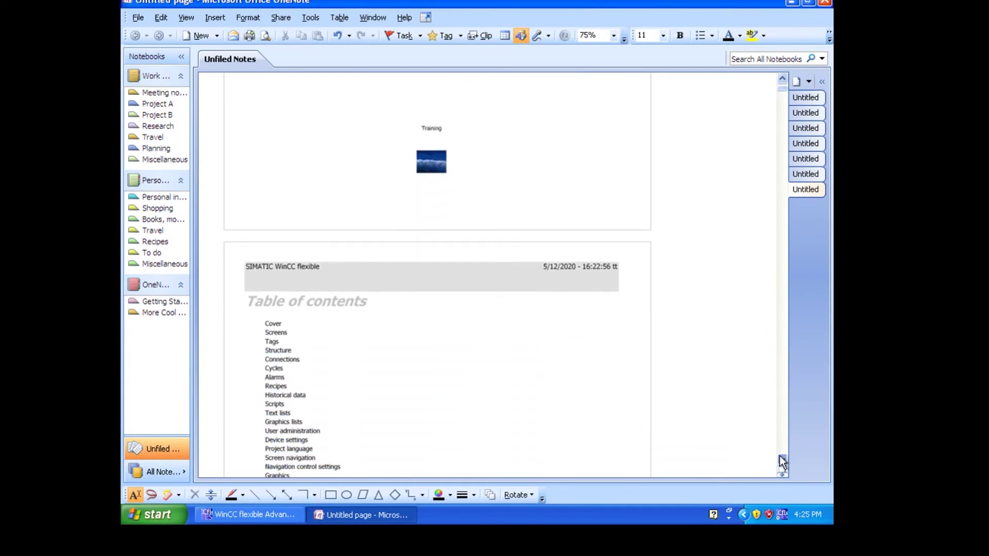
pyautogui.scroll(-3, 780, 462)
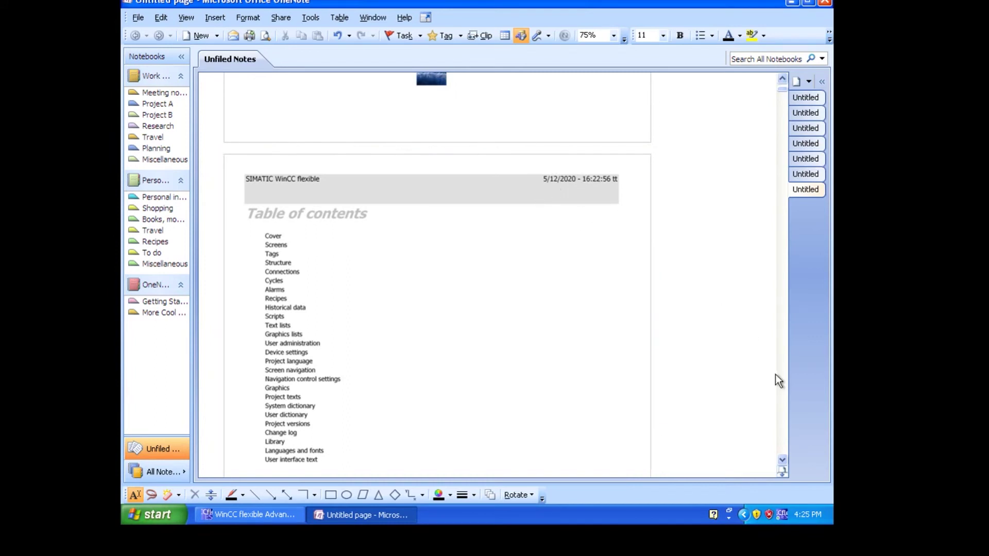
pyautogui.scroll(-5, 786, 467)
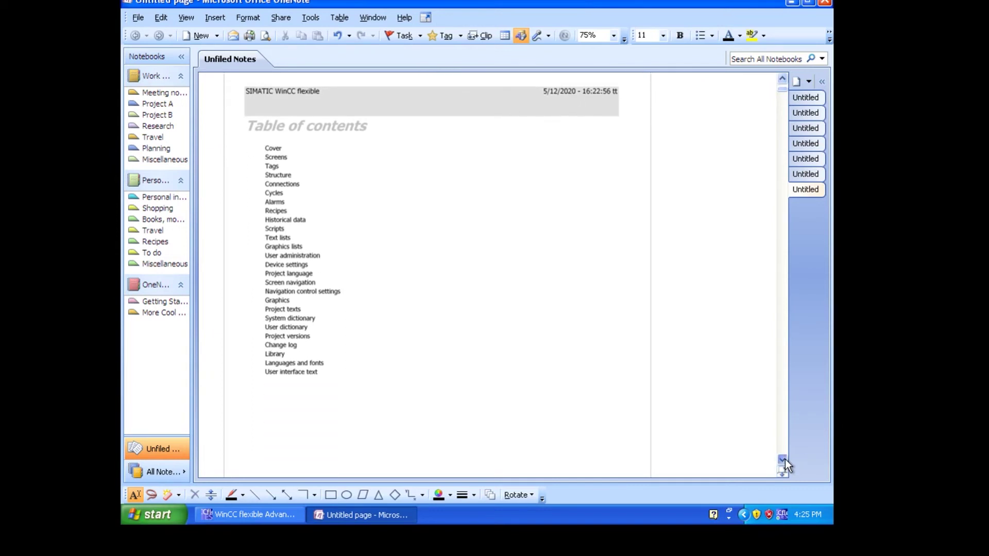
pyautogui.scroll(-5, 785, 459)
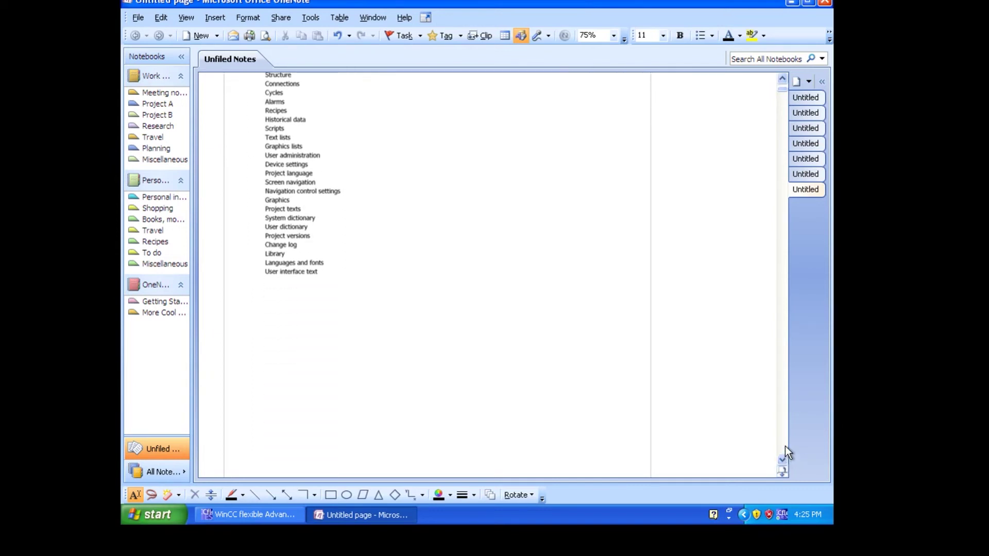
pyautogui.scroll(-10, 785, 446)
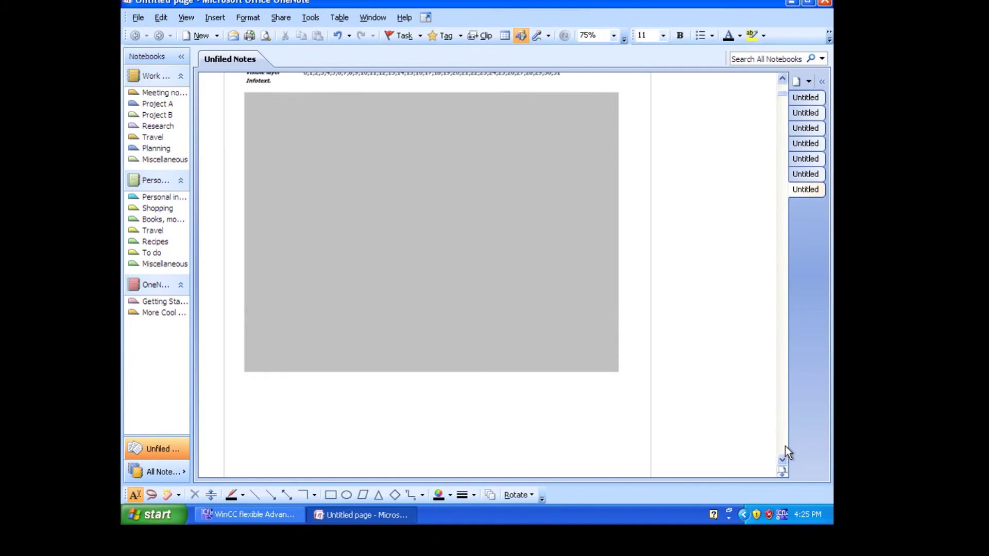
pyautogui.scroll(9, 784, 253)
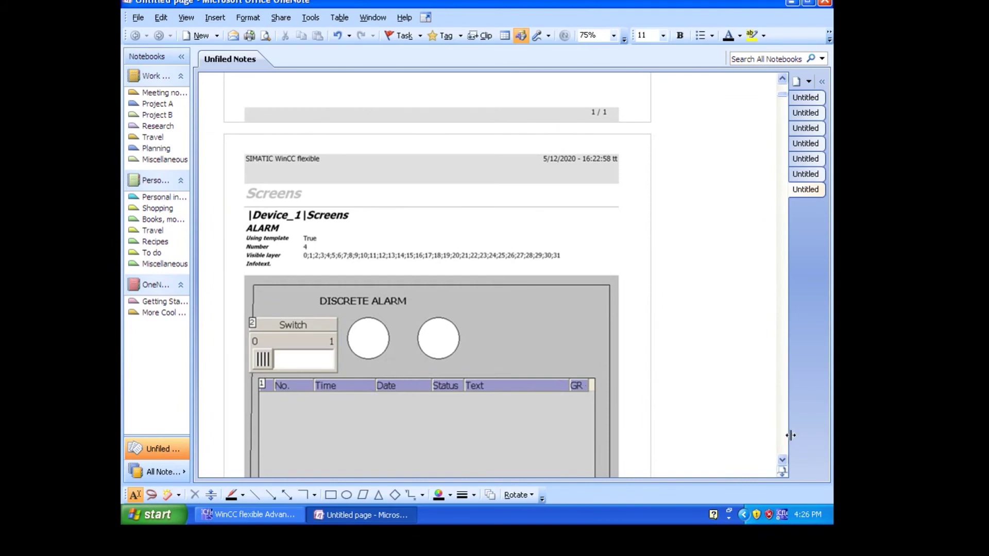
pyautogui.scroll(-15, 781, 438)
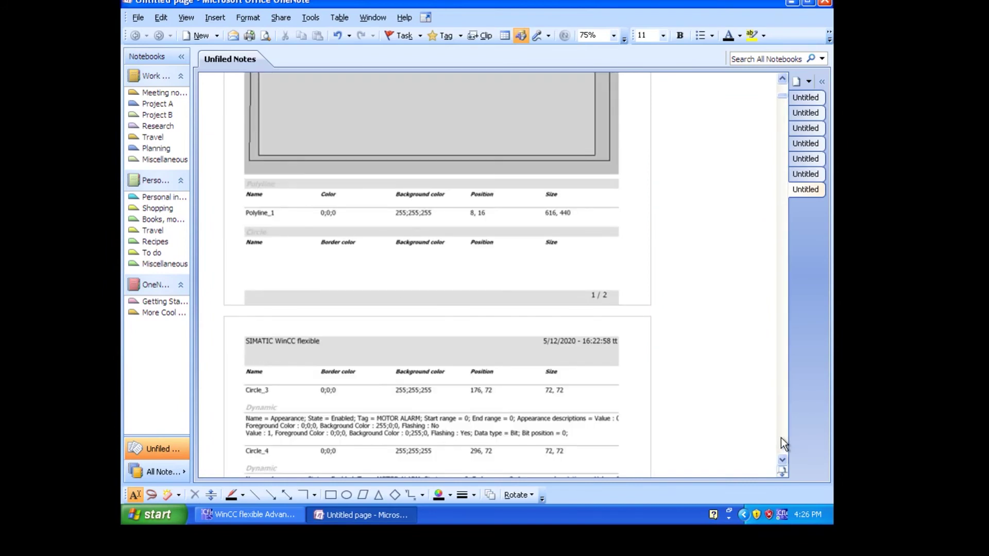
pyautogui.scroll(-15, 781, 438)
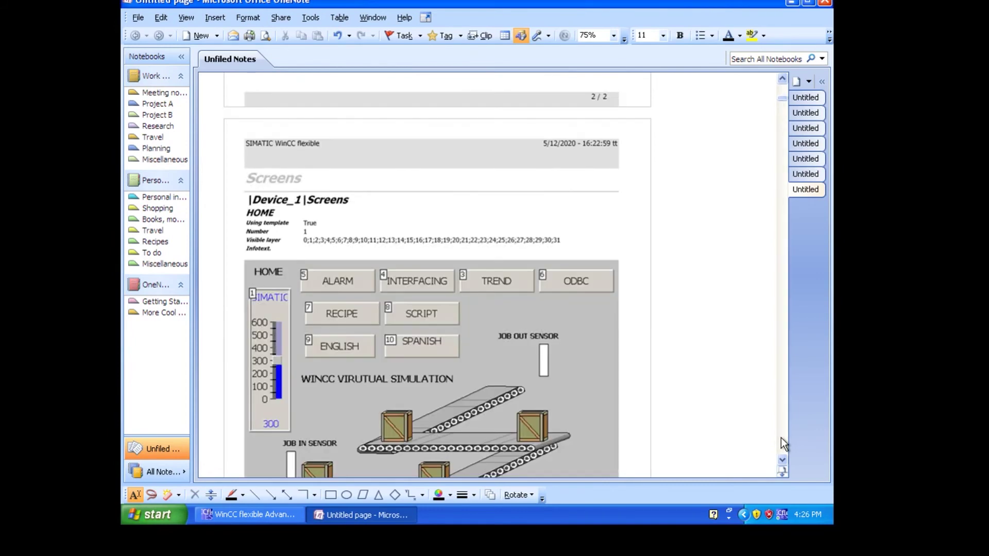
pyautogui.click(783, 460)
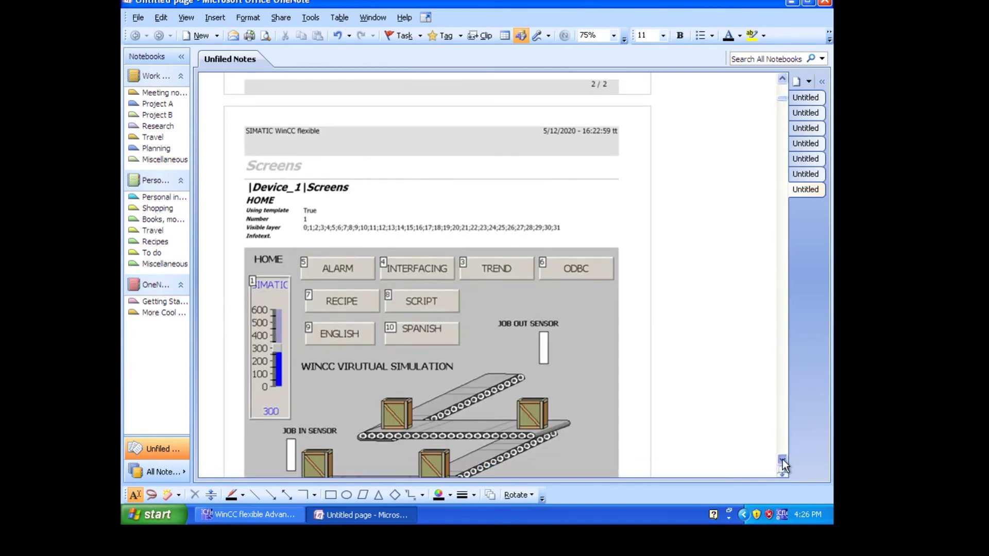
pyautogui.click(782, 460)
pyautogui.click(782, 460)
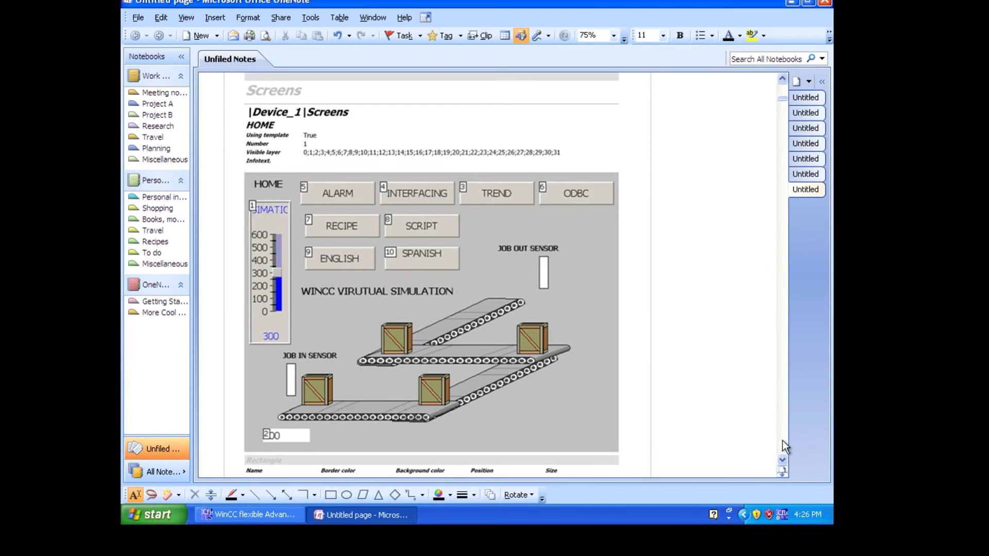
# - Examine the printed HOME screen's object property pages, followed by the INTERFACING and ODBC screen pages up to the start of RECIPE
pyautogui.scroll(-10, 781, 438)
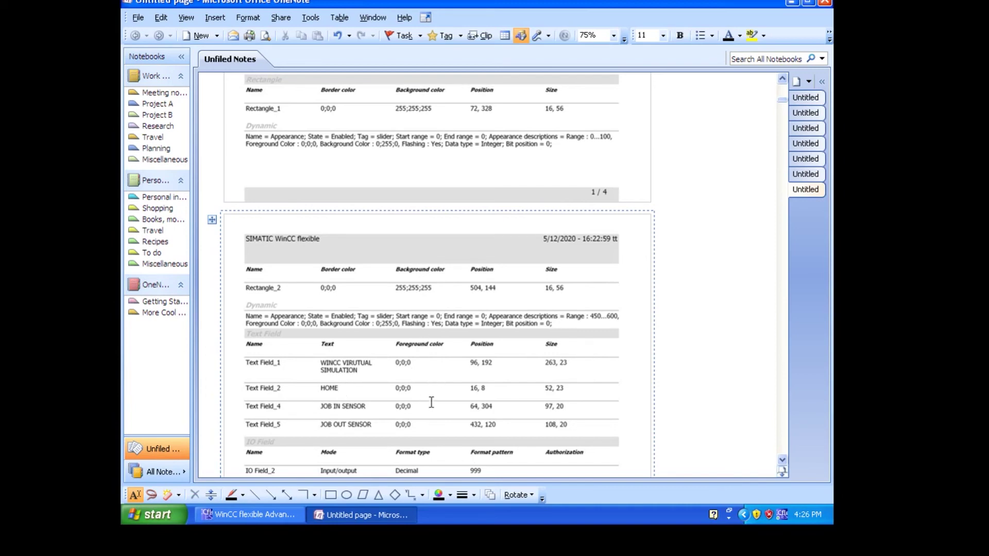
pyautogui.click(783, 428)
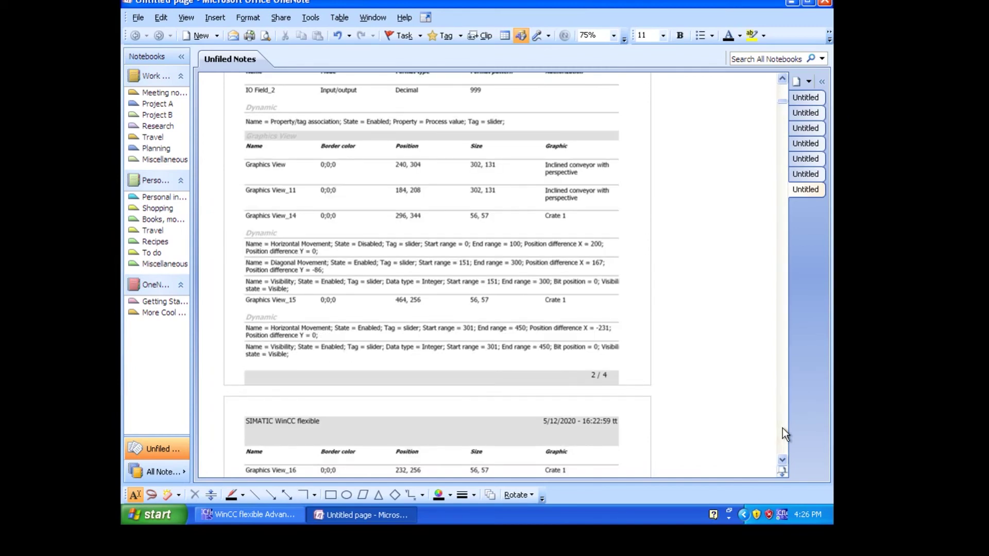
pyautogui.click(783, 428)
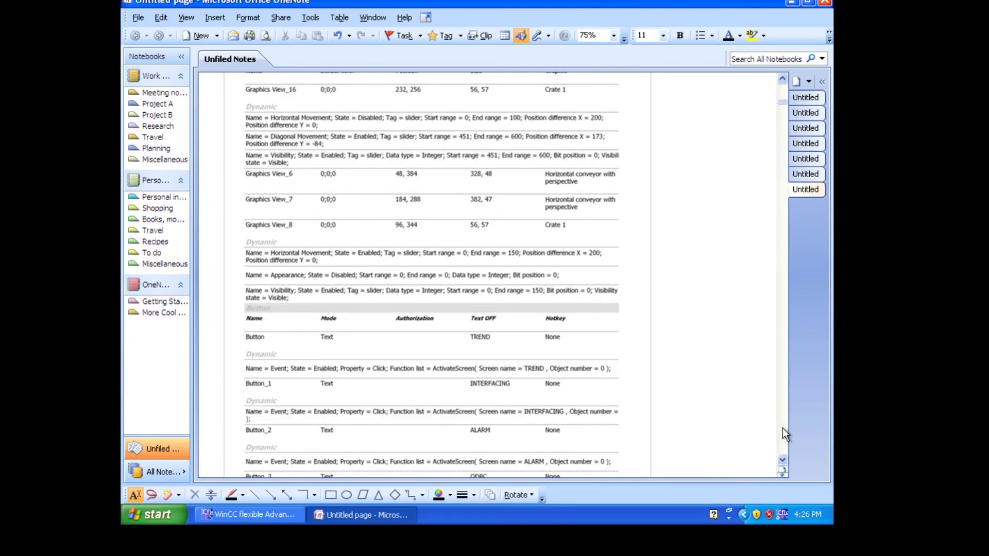
pyautogui.click(783, 428)
pyautogui.click(783, 428)
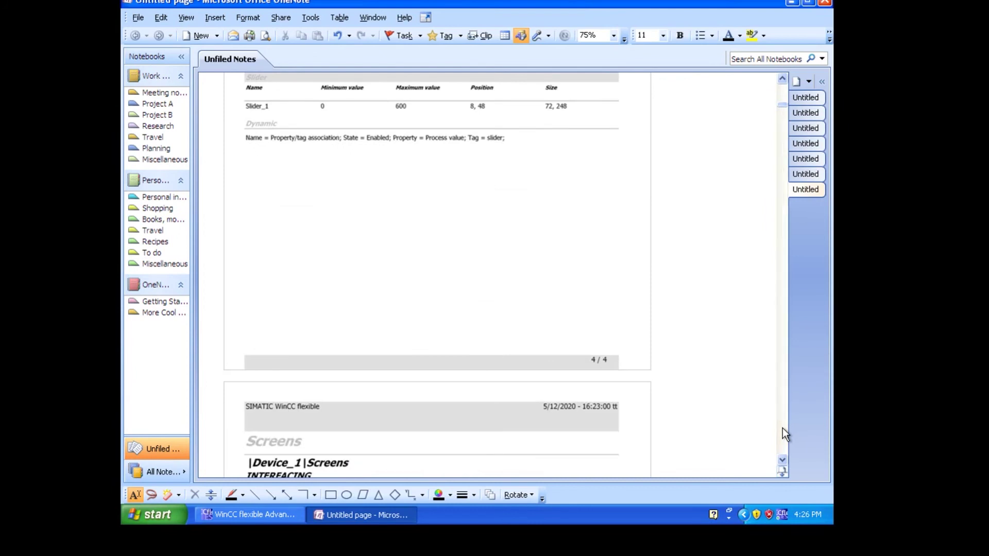
pyautogui.click(783, 428)
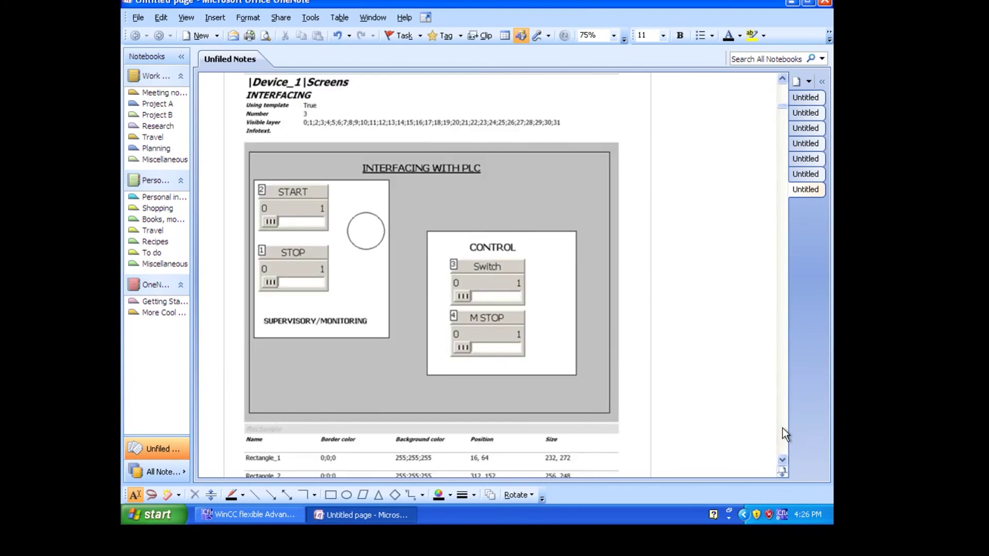
pyautogui.click(783, 428)
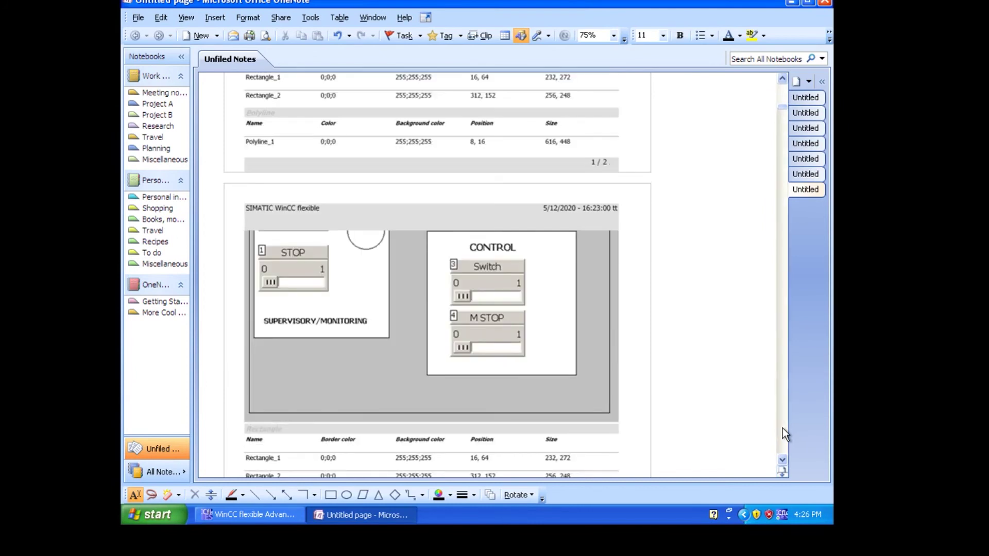
pyautogui.click(783, 428)
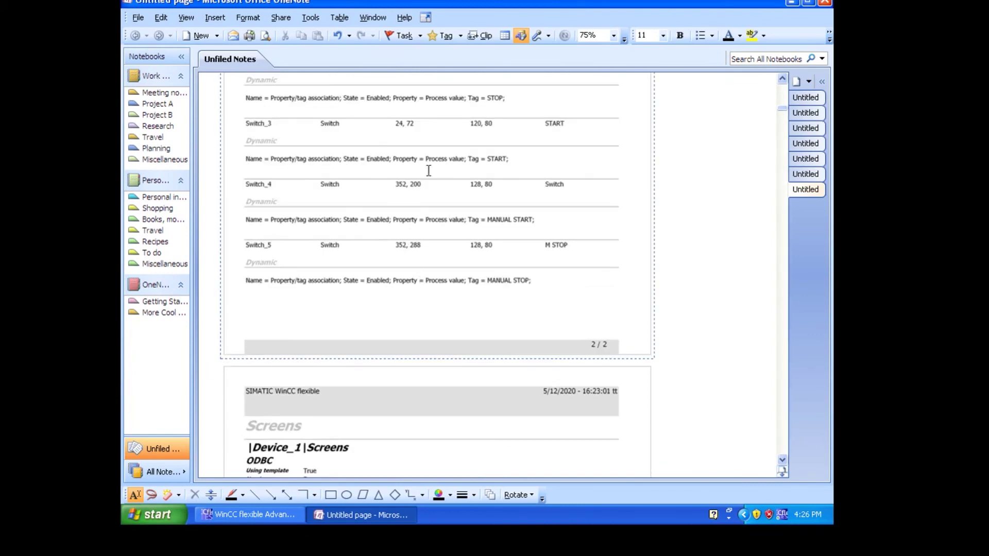
pyautogui.click(782, 428)
pyautogui.click(781, 425)
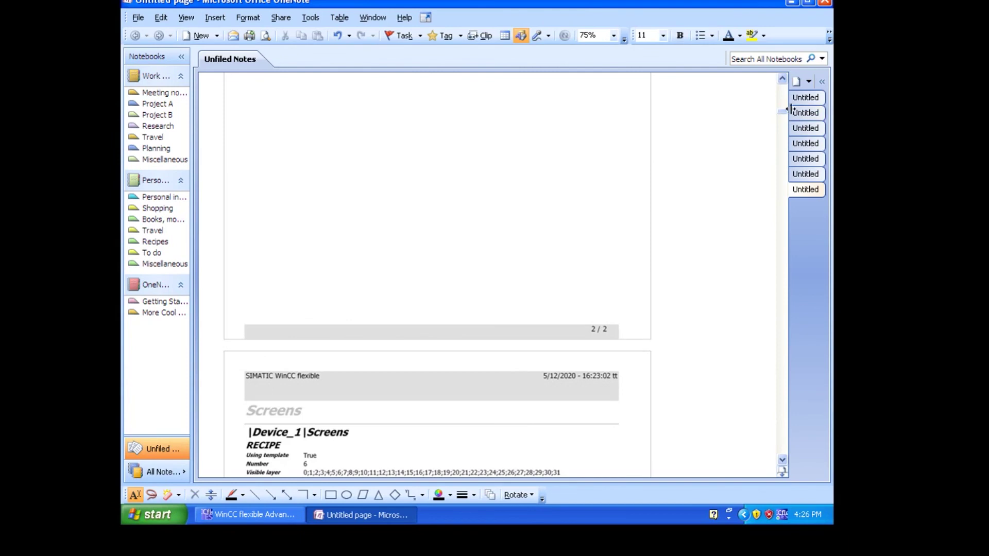
# - Examine the multilingual dictionary pages further along in the printed documentation
pyautogui.moveTo(780, 110); pyautogui.dragTo(781, 251)
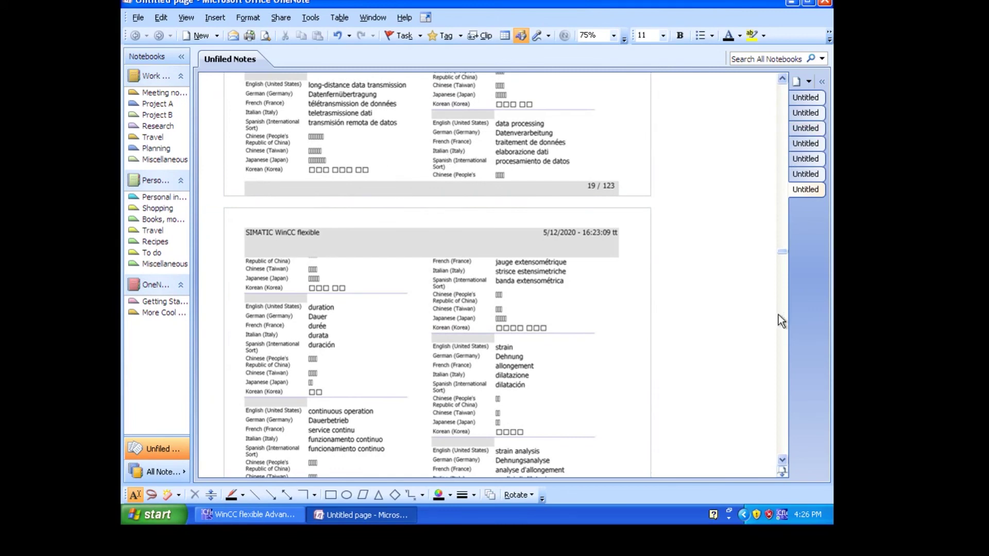
pyautogui.scroll(-5, 778, 315)
pyautogui.scroll(-10, 778, 314)
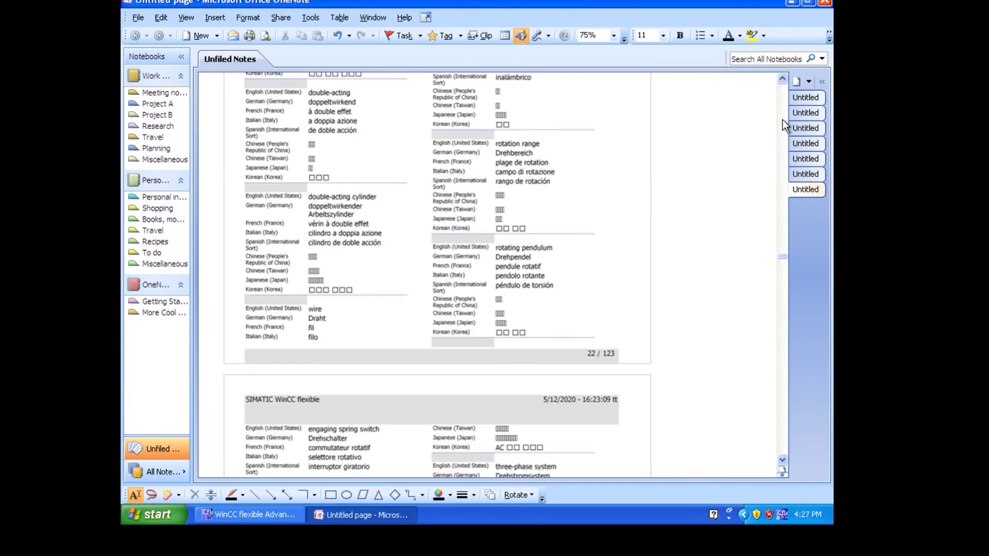
pyautogui.scroll(-5, 783, 121)
pyautogui.scroll(-3, 783, 121)
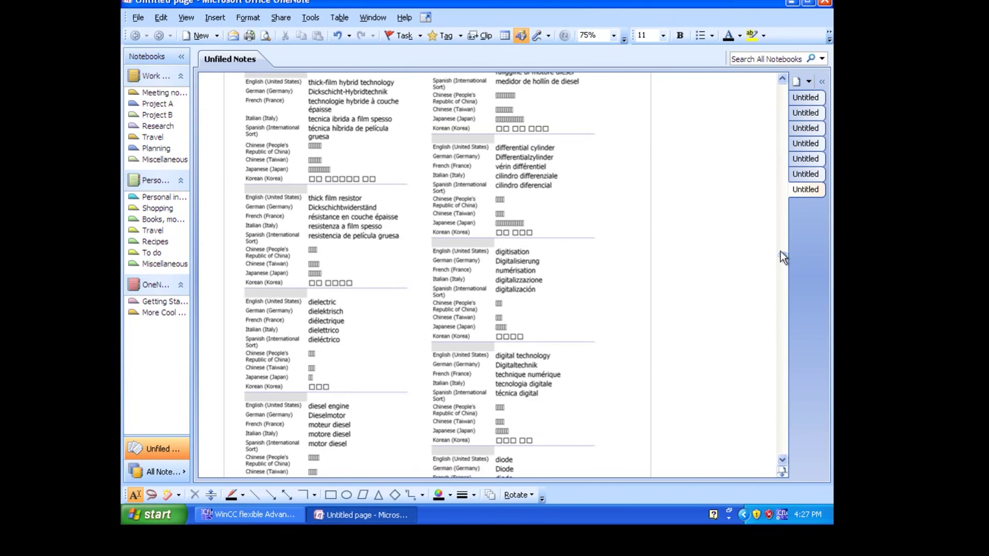
pyautogui.scroll(10, 781, 252)
pyautogui.scroll(15, 777, 196)
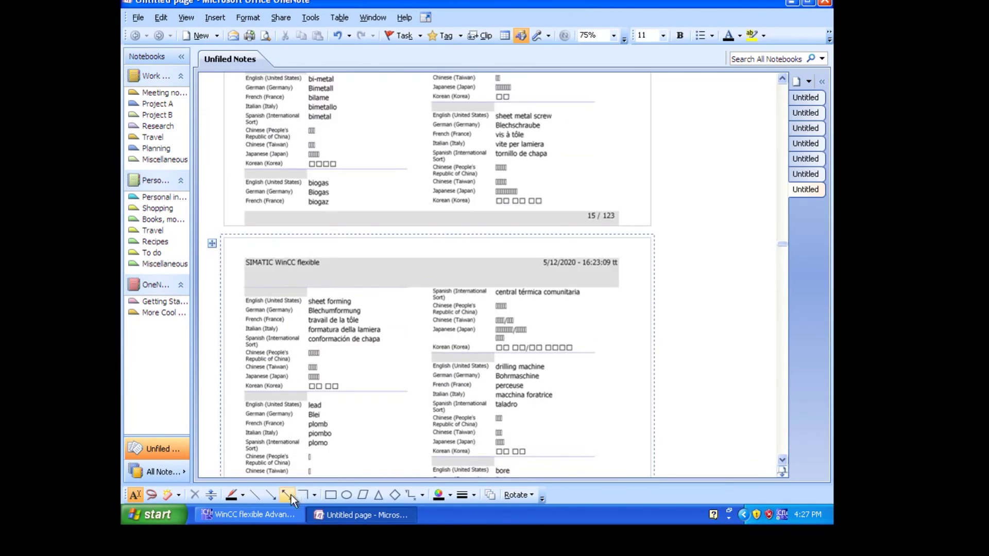
# - Switch to WinCC flexible and try excluding Library from the default documentation's content, checking it against the OneNote printout before including it again
pyautogui.click(279, 512)
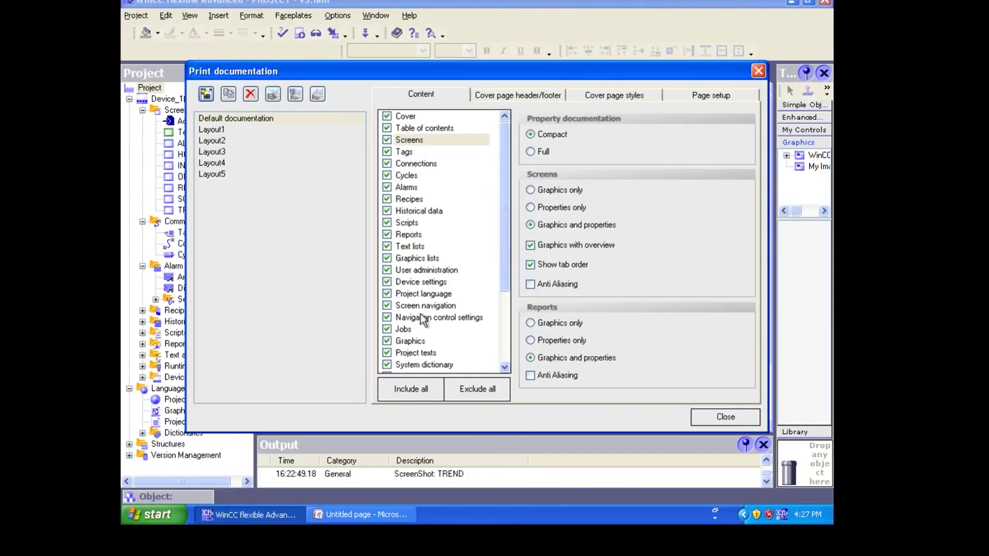
pyautogui.click(504, 355)
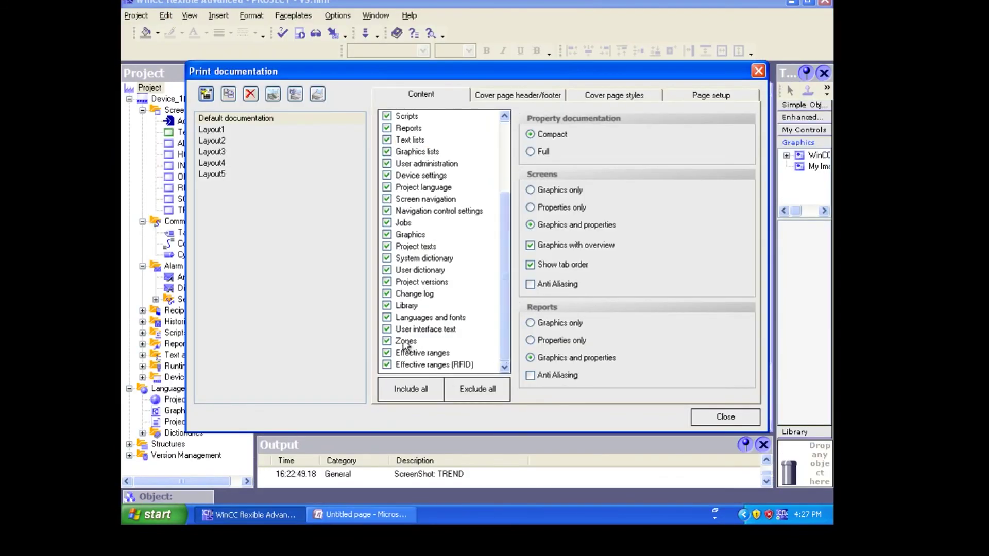
pyautogui.click(386, 305)
pyautogui.click(363, 511)
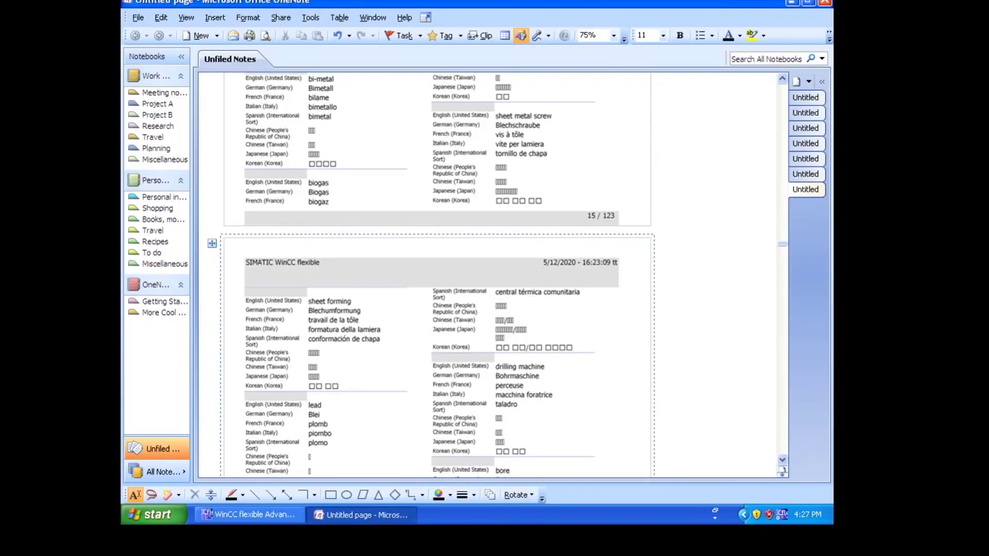
pyautogui.click(287, 510)
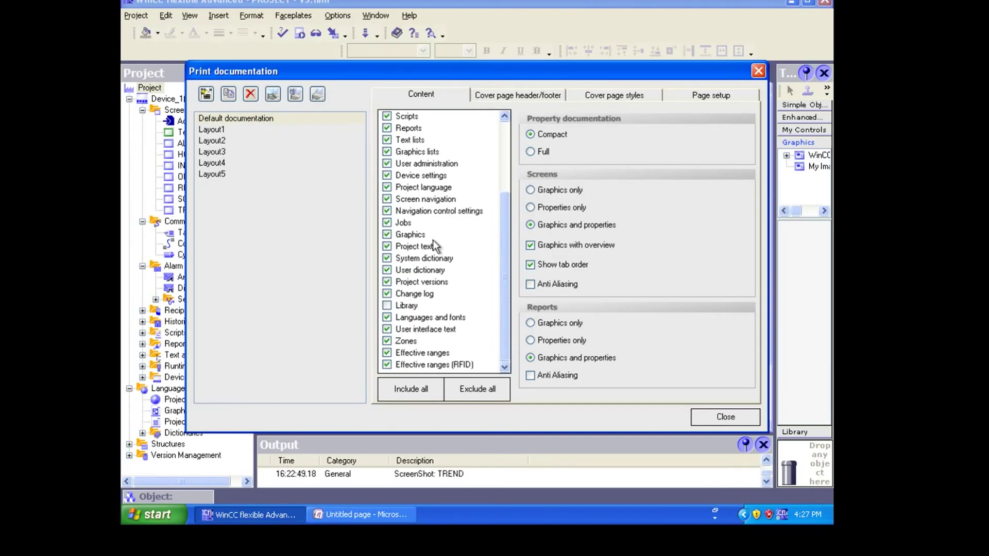
pyautogui.click(391, 308)
# - Close the print documentation settings and switch back to the printout in OneNote
pyautogui.click(704, 425)
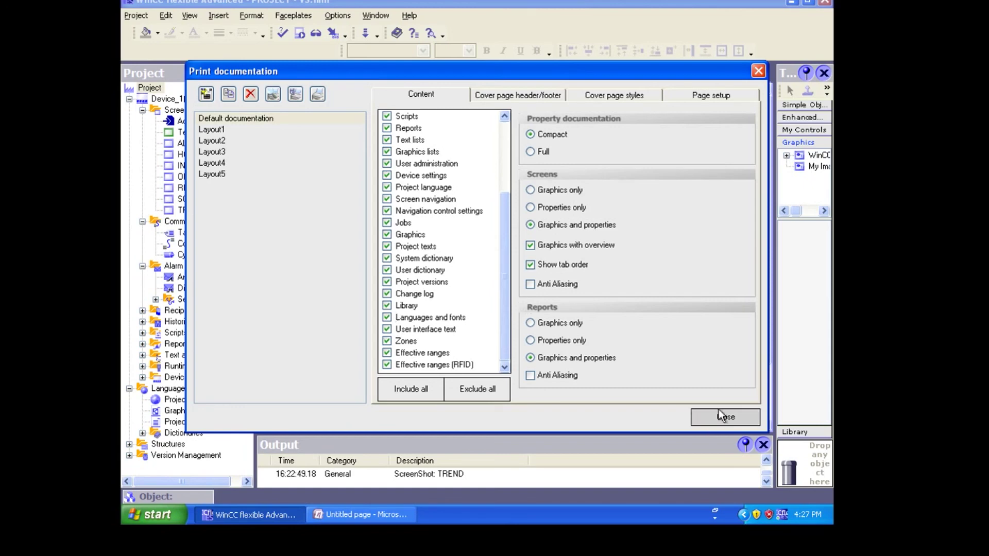
pyautogui.click(719, 410)
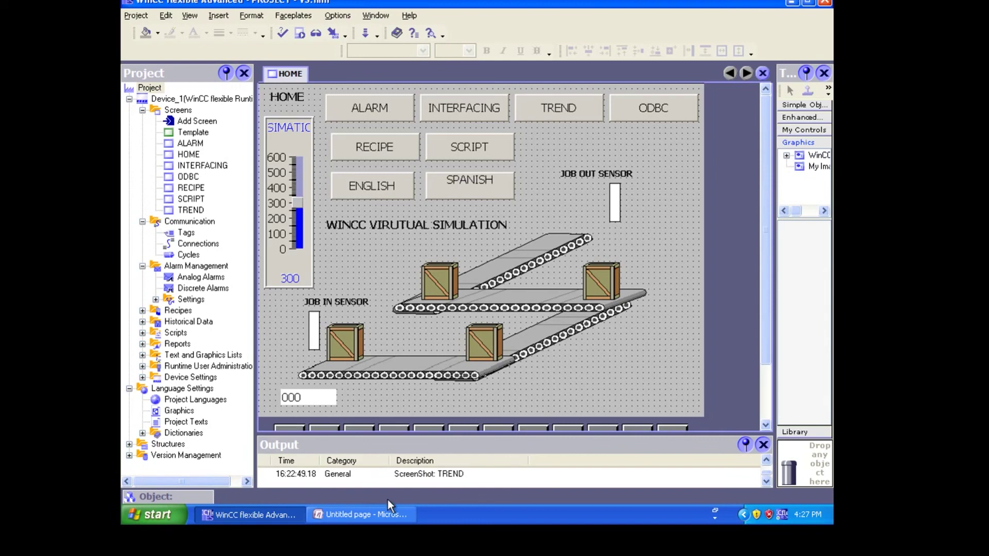
pyautogui.click(385, 512)
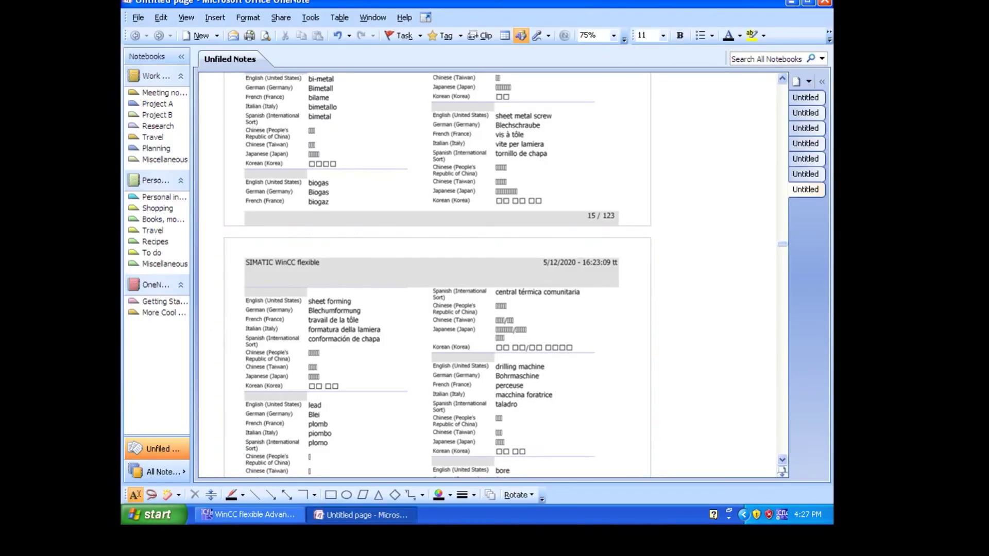